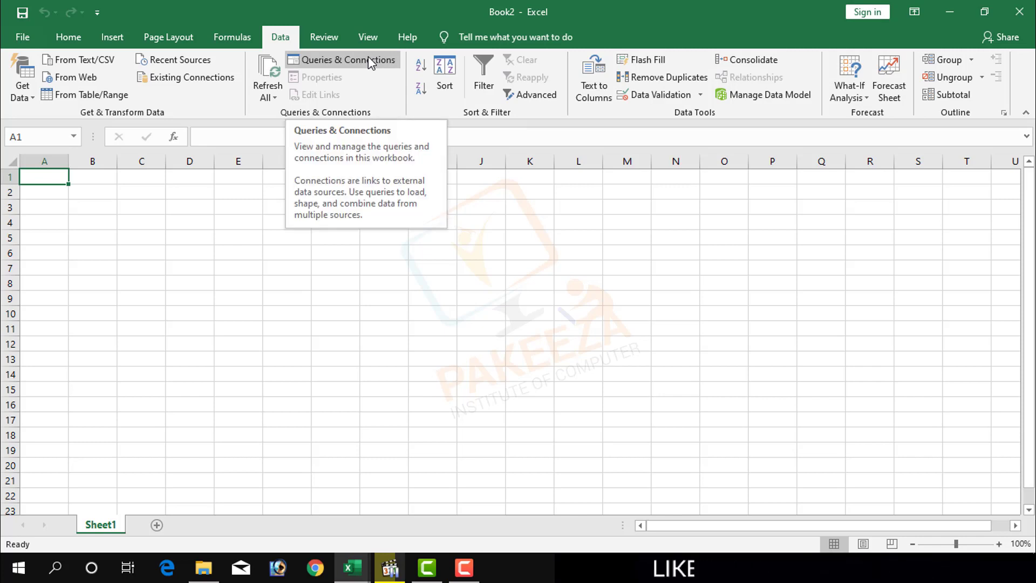
- Show Queries & Connections, view the workbook's list of connections, and close it again
left_click(367, 63)
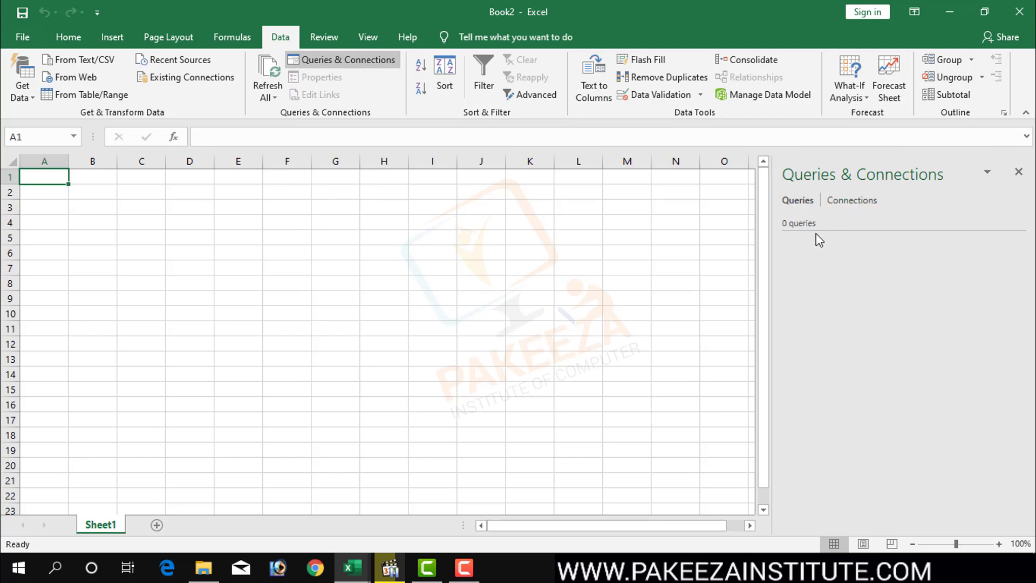
left_click(846, 206)
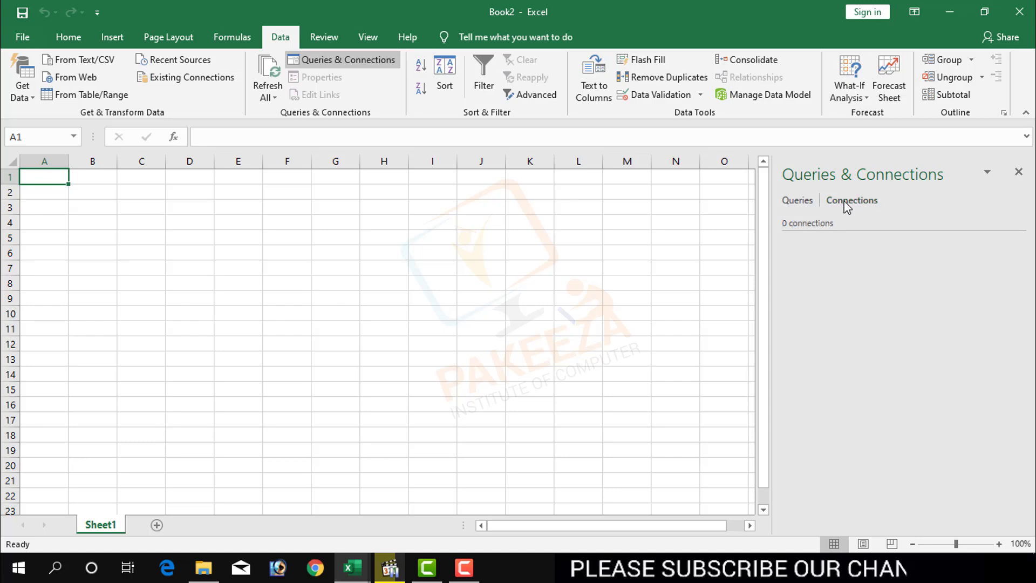
left_click(1019, 174)
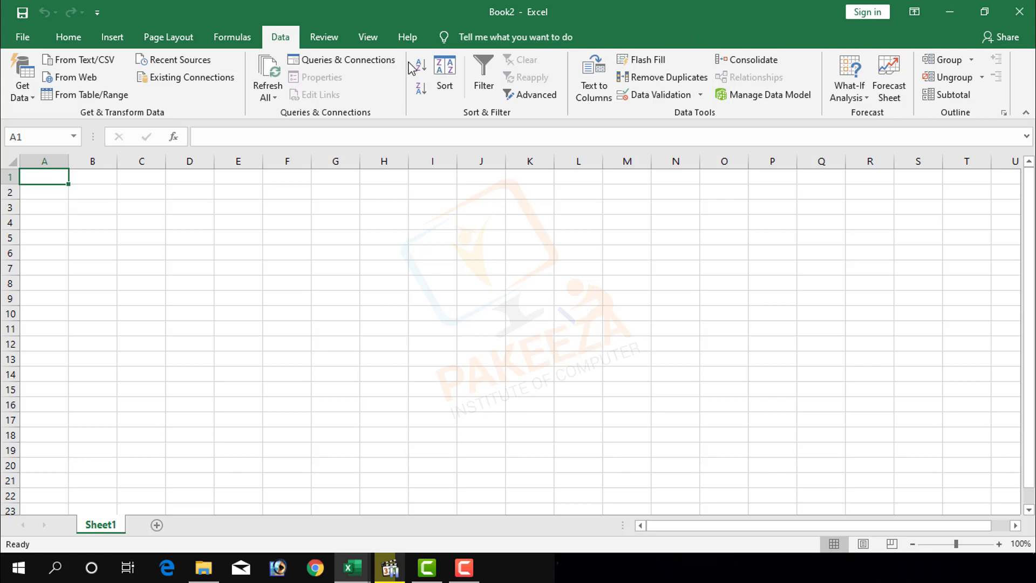
- Open Query Options to examine the global Data Load settings, and close the dialog without changes
left_click(28, 93)
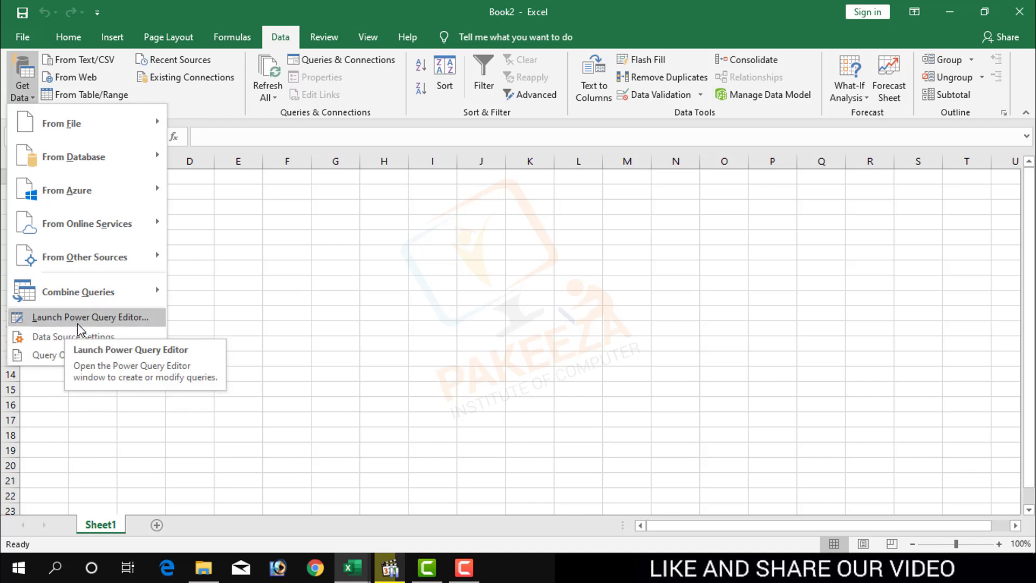
left_click(62, 355)
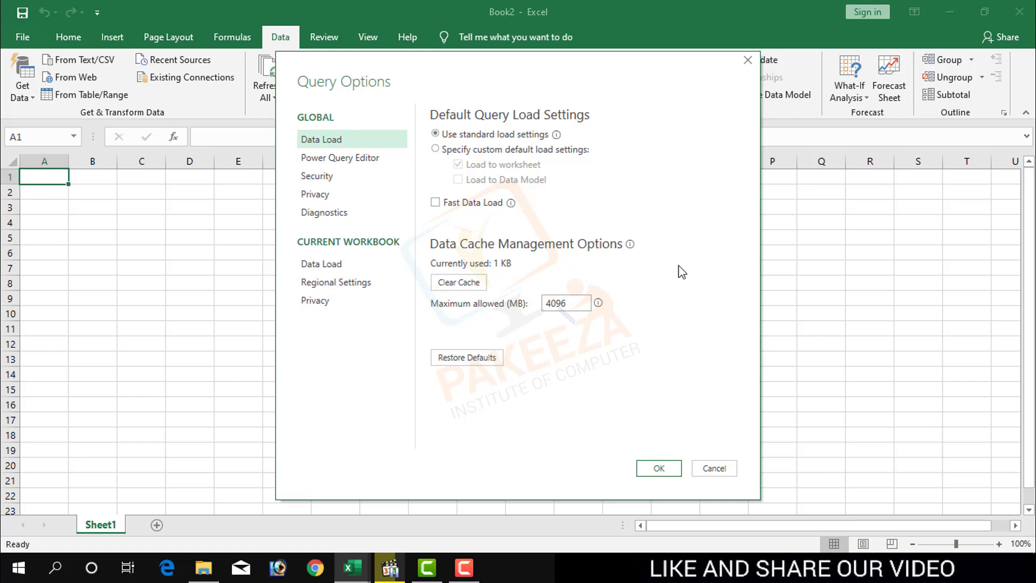
left_click(669, 468)
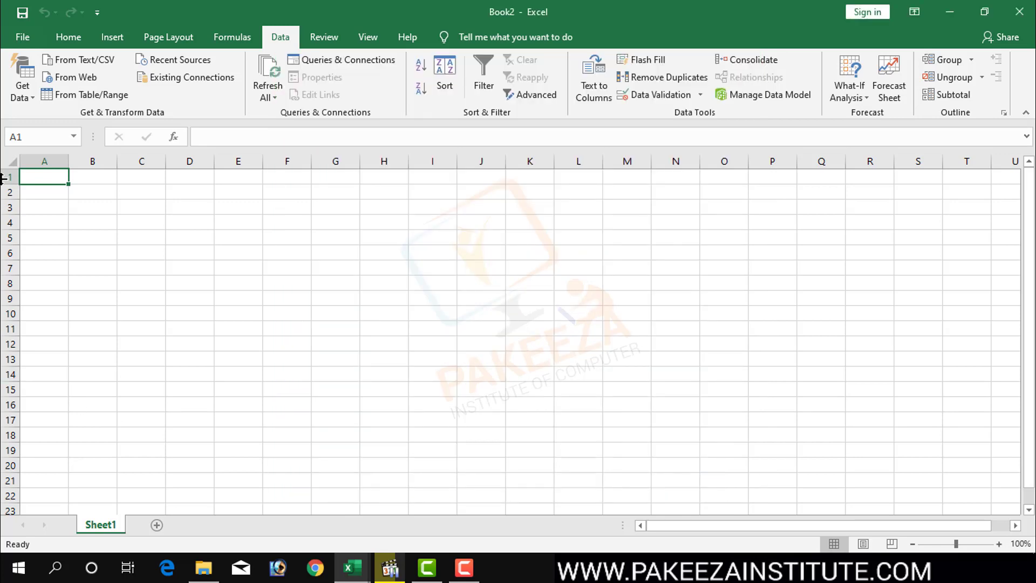
left_click(30, 102)
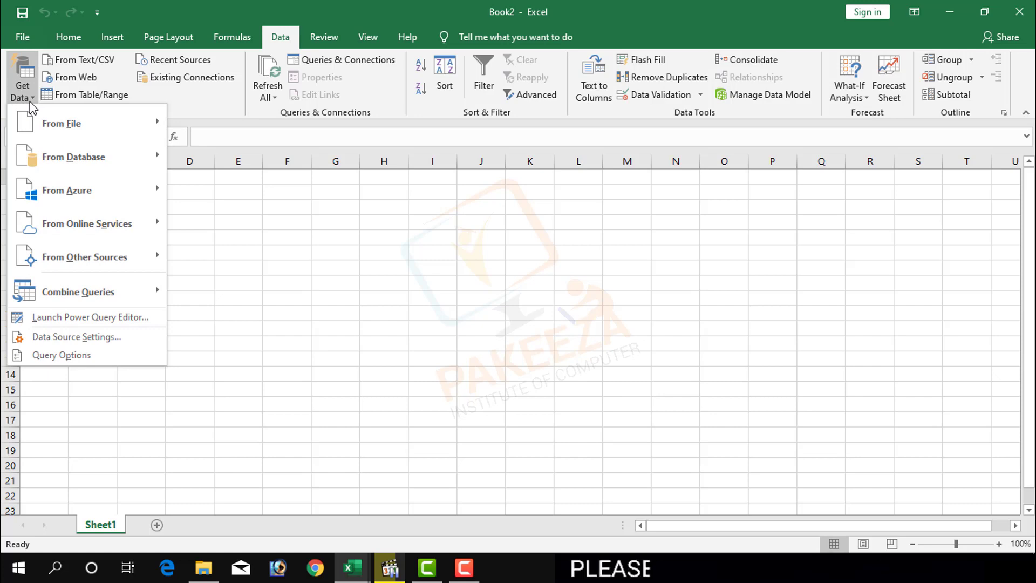
mouse_move(48, 127)
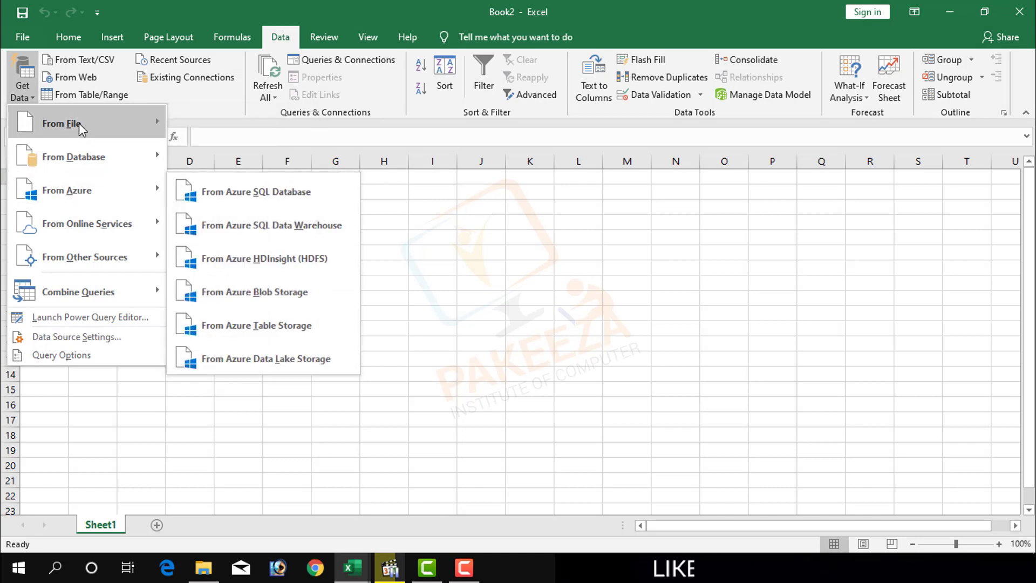
mouse_move(79, 123)
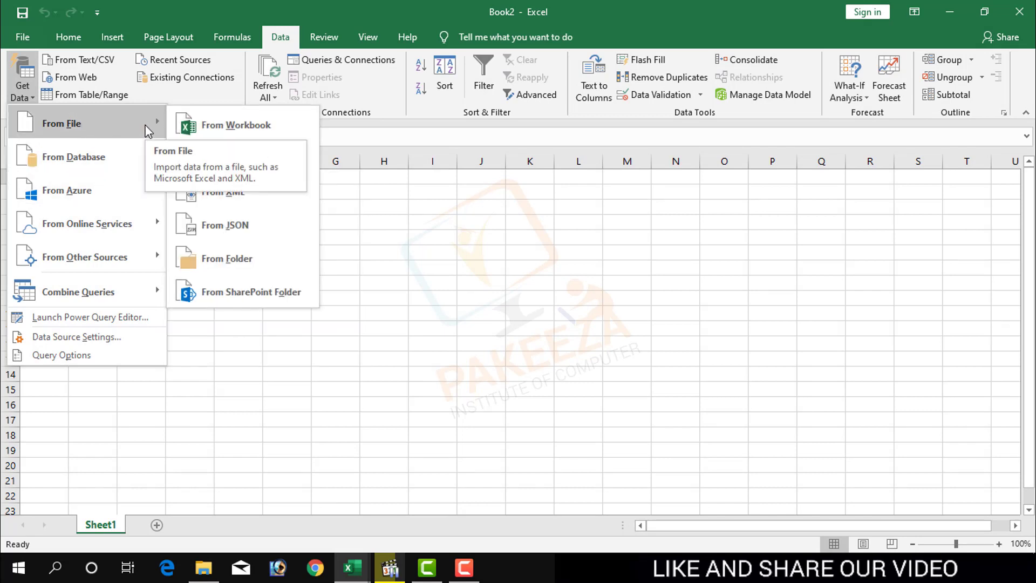
left_click(275, 357)
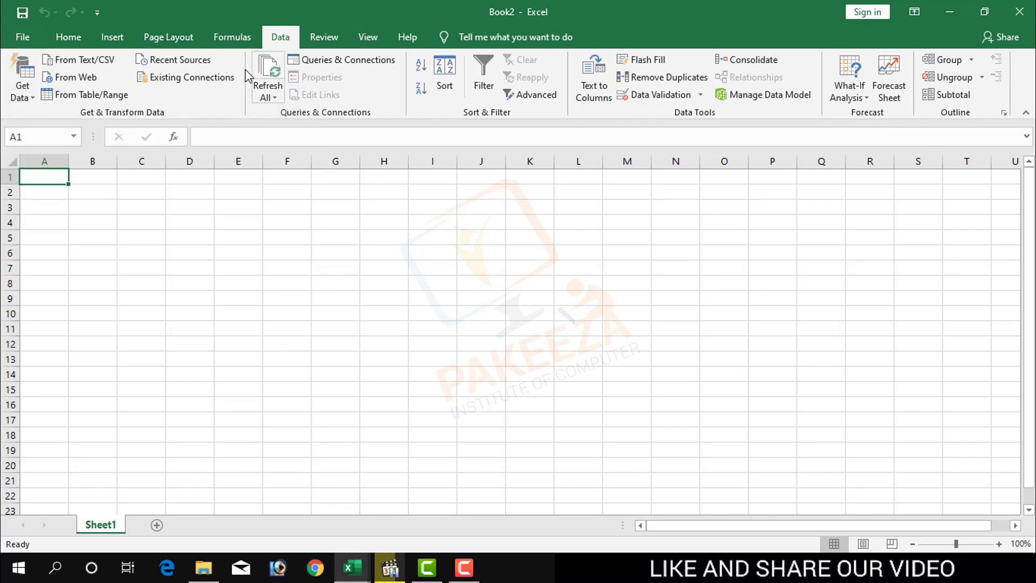
- Connect to the Students.xls workbook from the recent sources
left_click(186, 58)
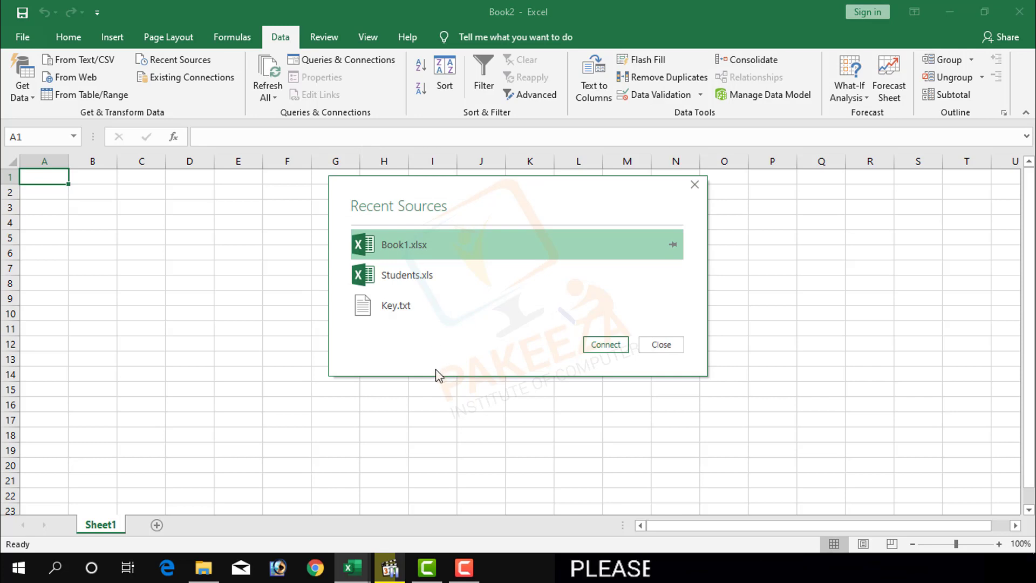
left_click(409, 278)
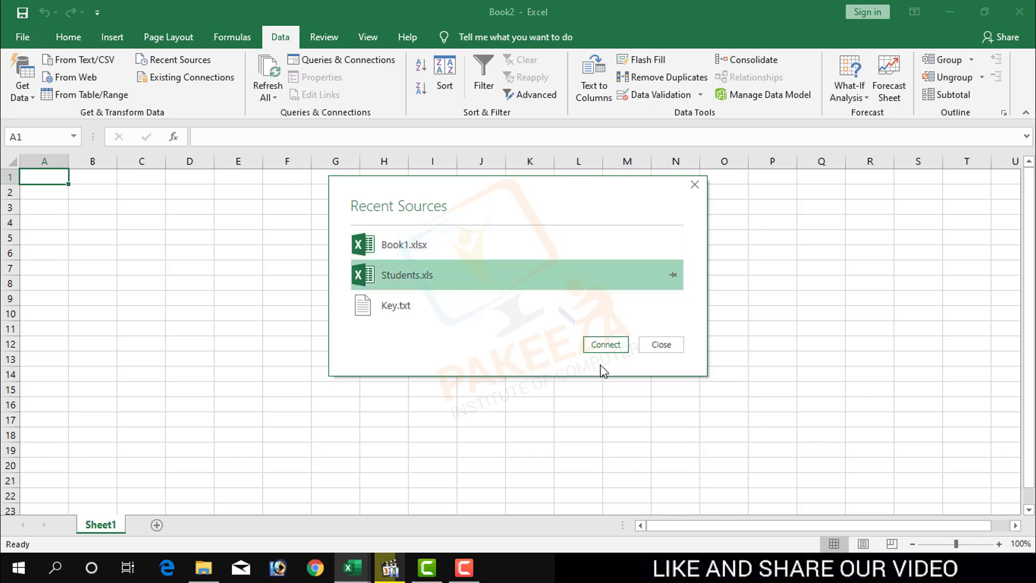
left_click(602, 346)
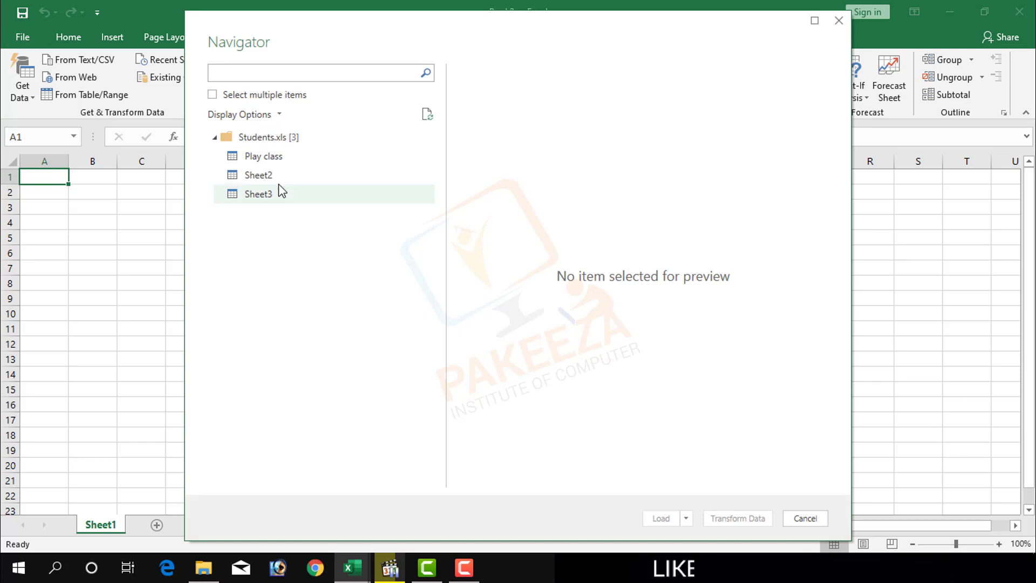
- Open the Play class sheet in Power Query Editor through Transform Data and load it into a new worksheet
left_click(268, 158)
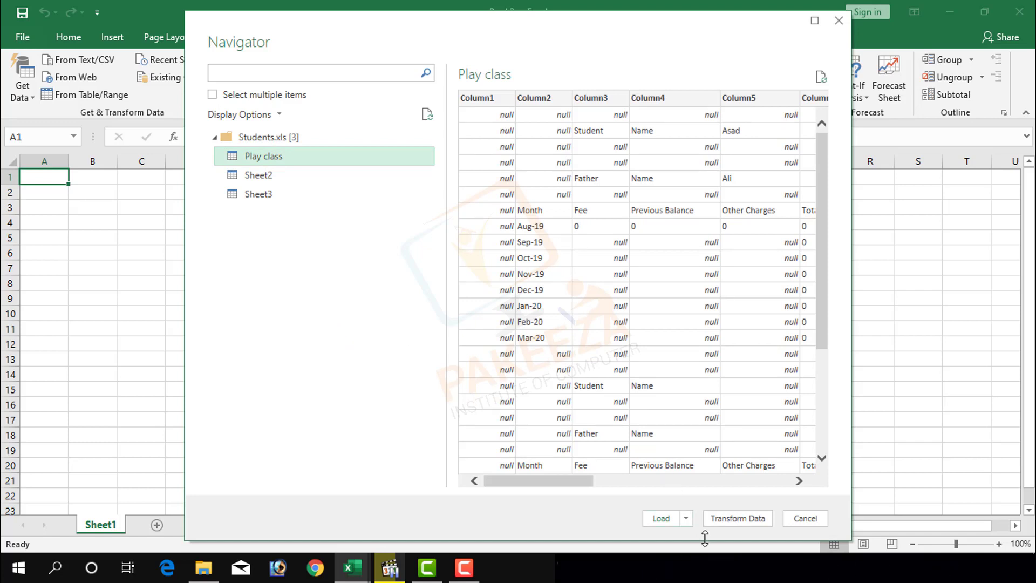
left_click(733, 520)
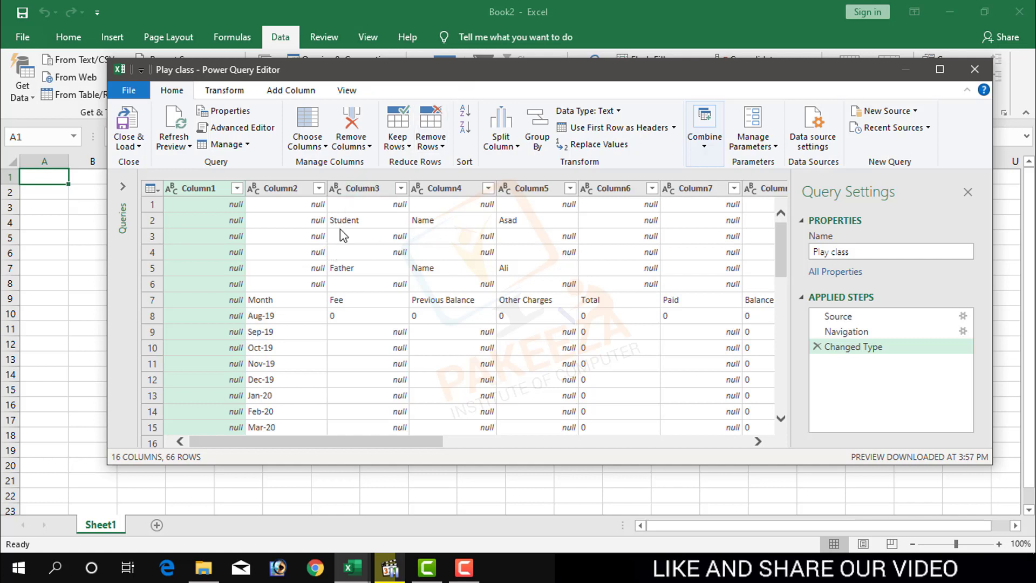
left_click(139, 146)
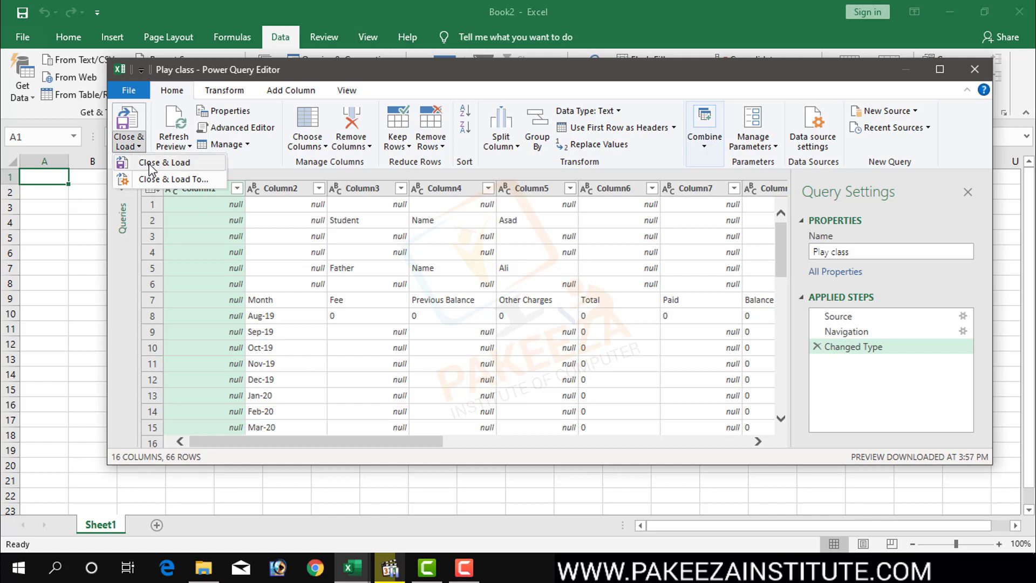
left_click(150, 163)
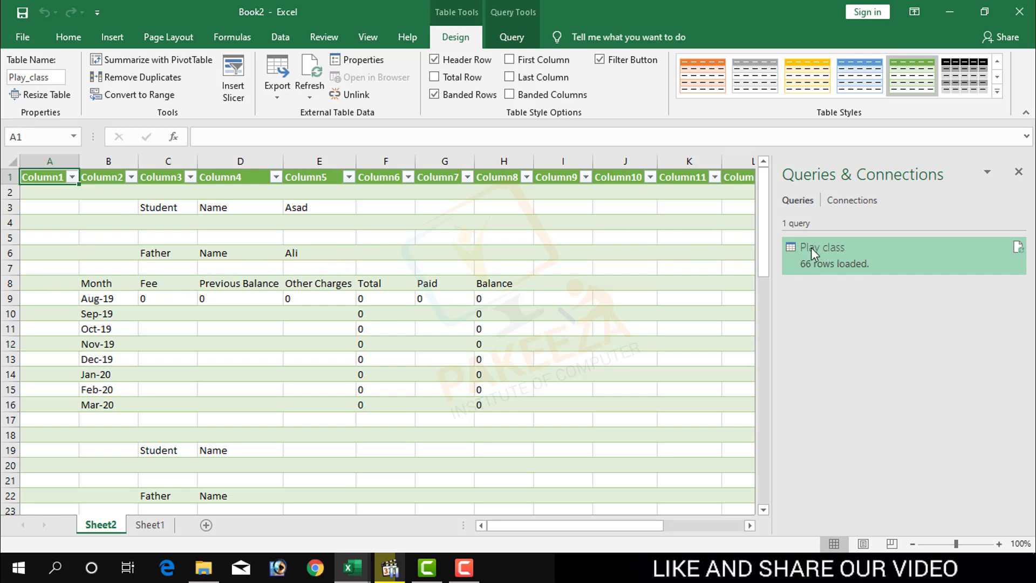
- Examine the loaded Play class table in the worksheet and the preview of its query
mouse_move(820, 252)
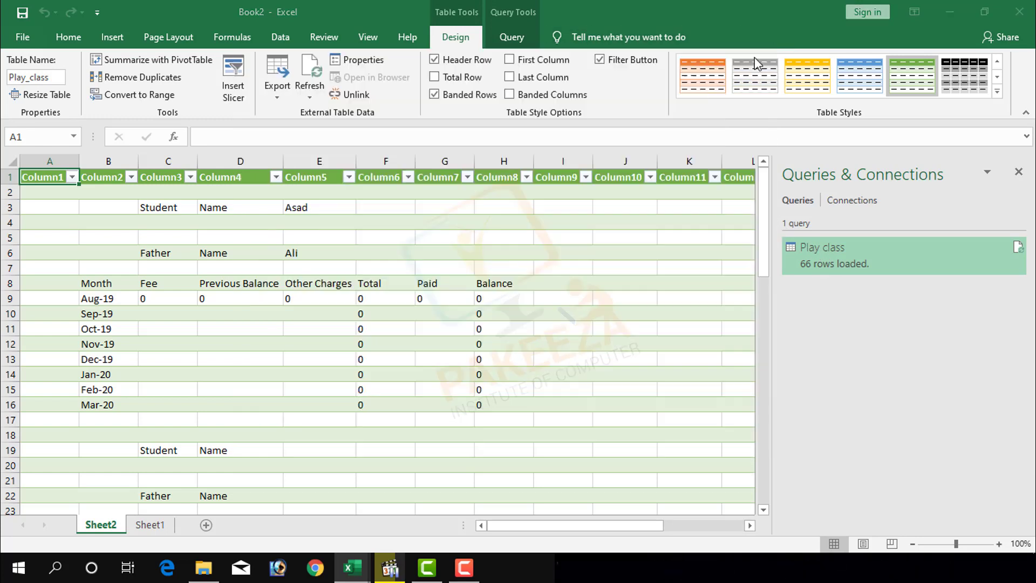
left_click(528, 290)
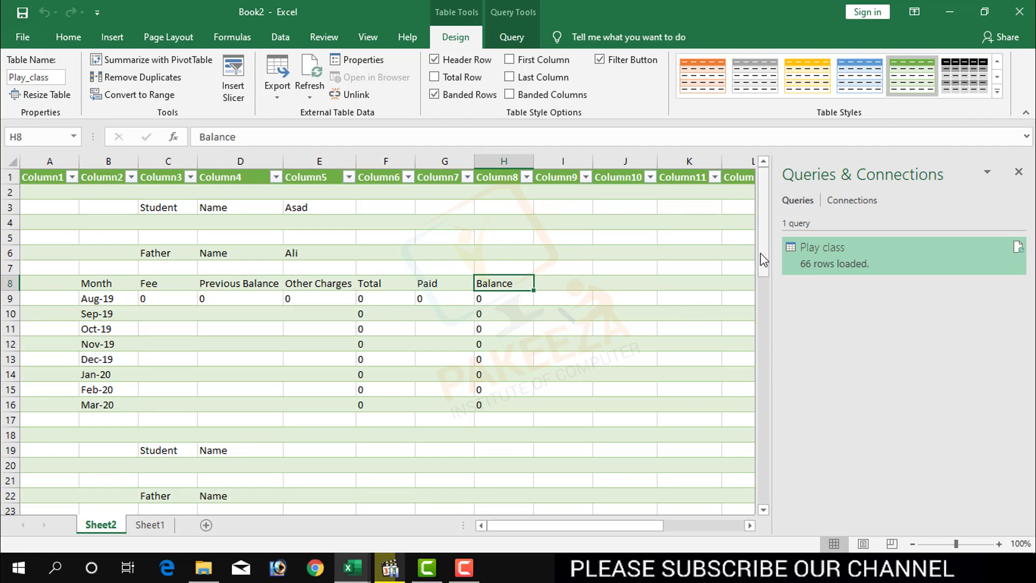
left_click_drag(759, 255, 777, 213)
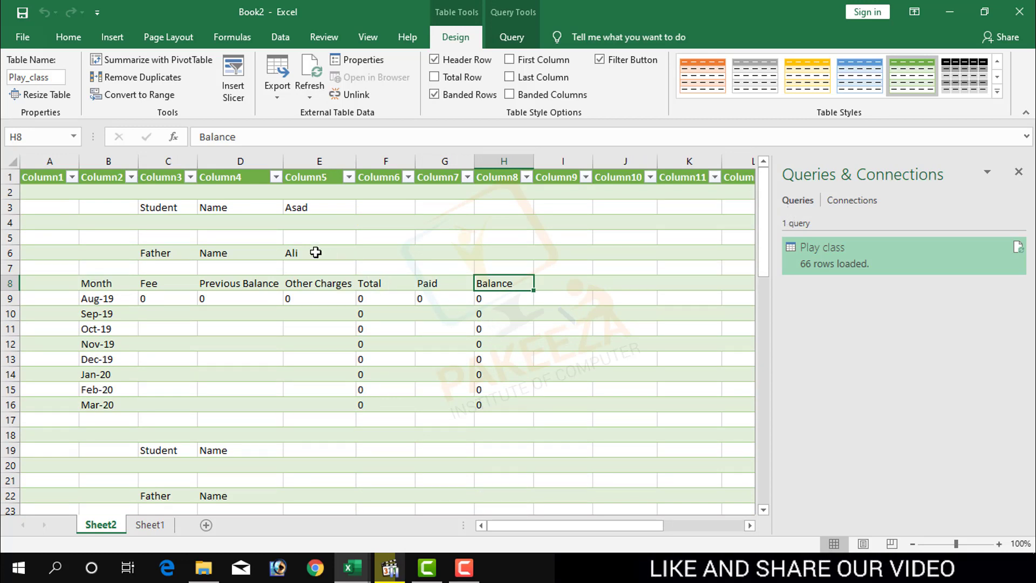
left_click(93, 228)
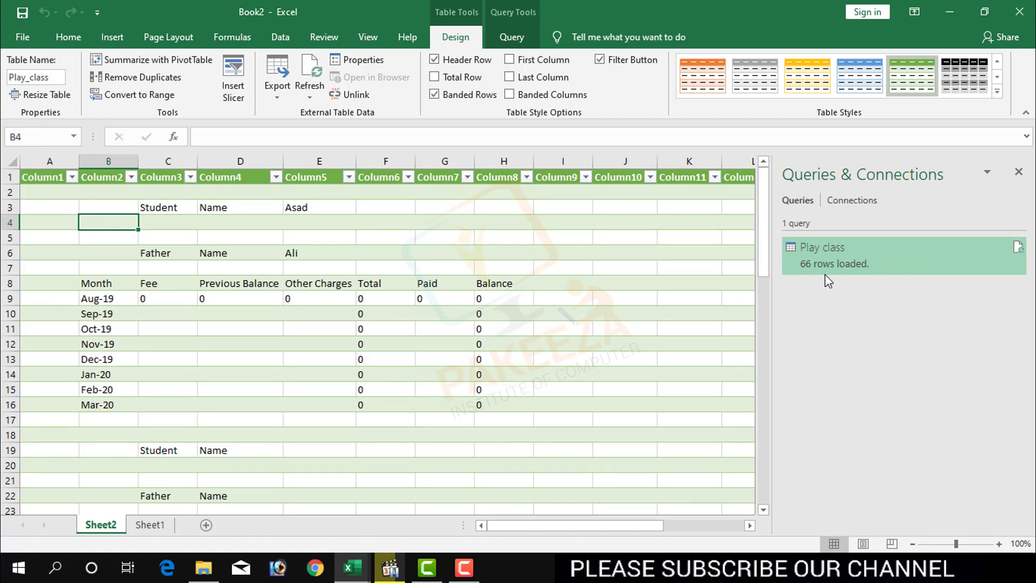
mouse_move(824, 258)
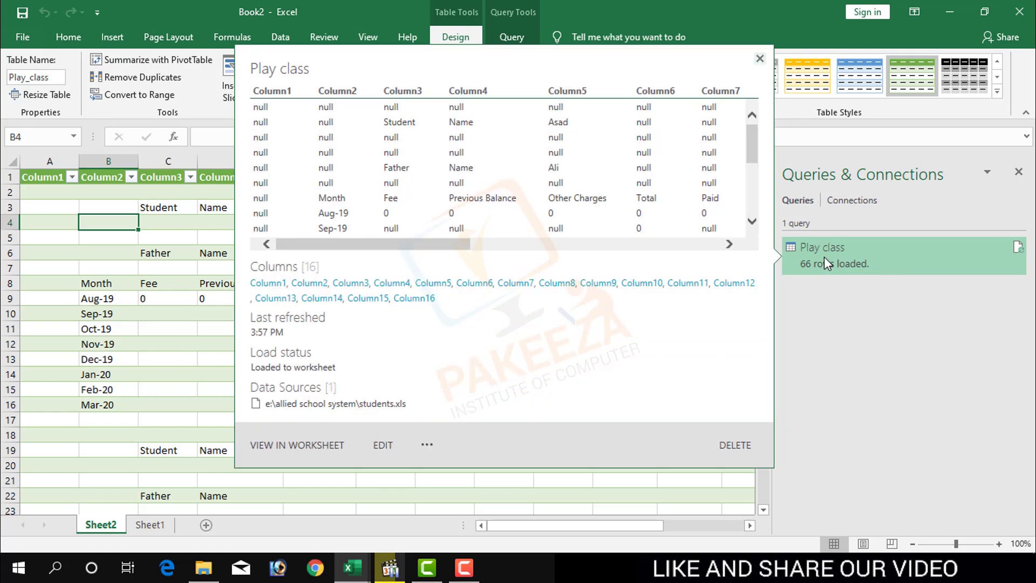
- Delete the Play class query from the workbook and confirm the deletion
right_click(825, 257)
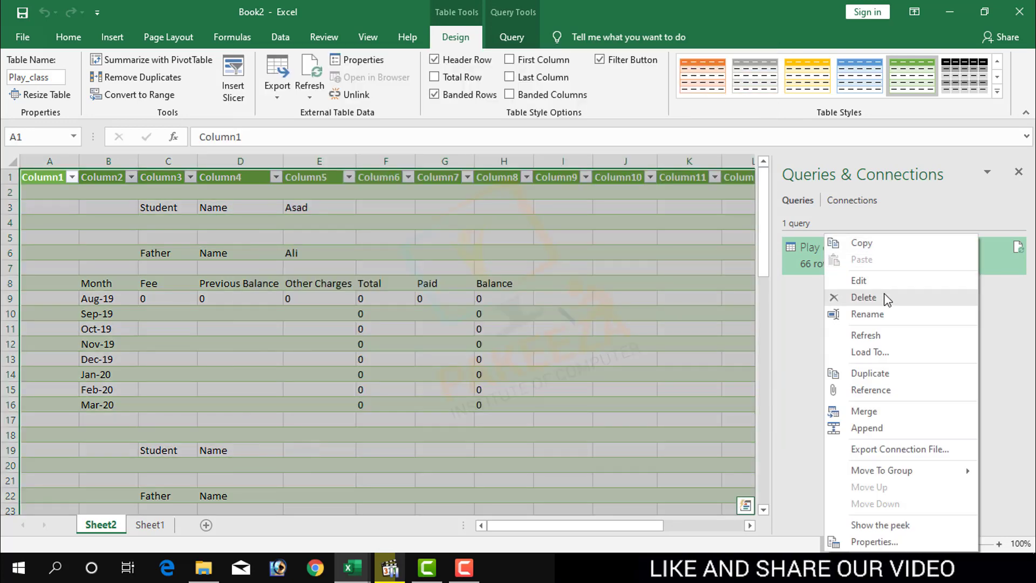
left_click(806, 307)
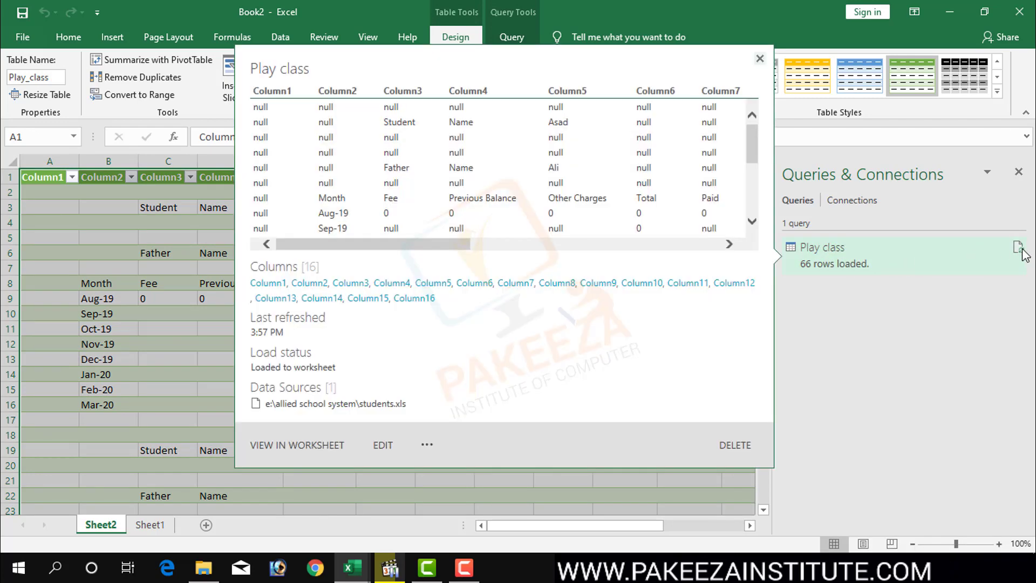
right_click(1021, 251)
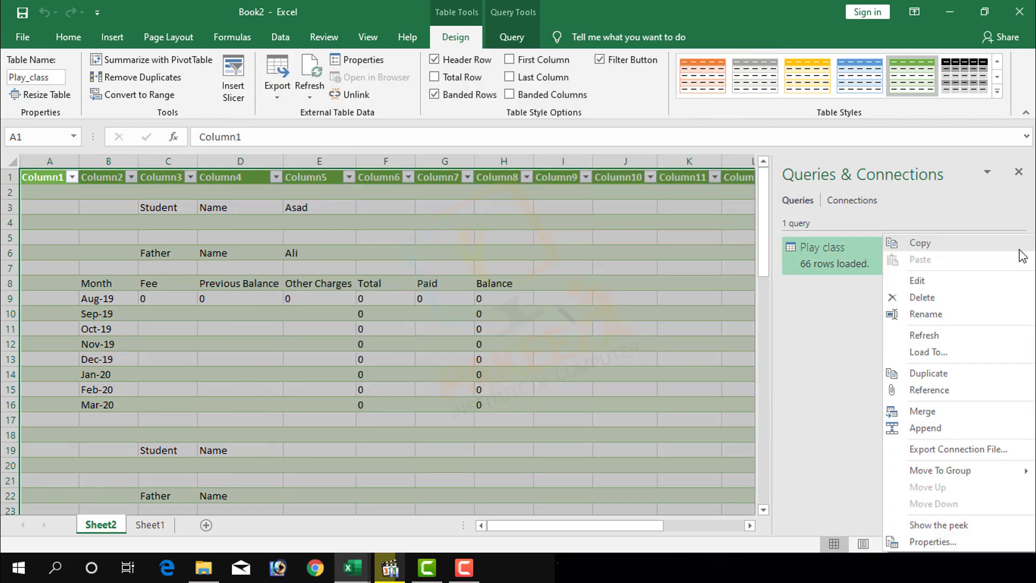
left_click(951, 304)
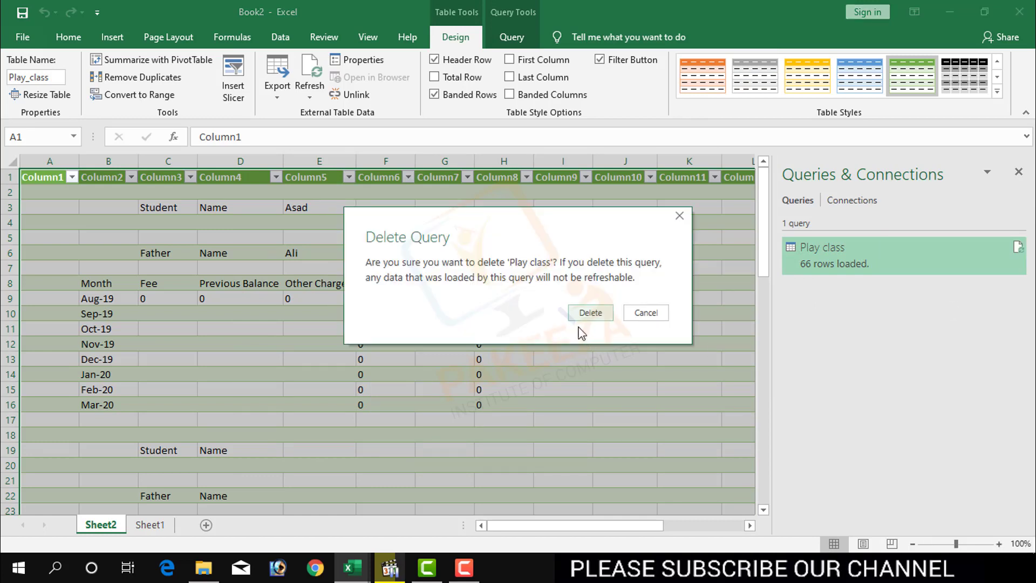
left_click(589, 315)
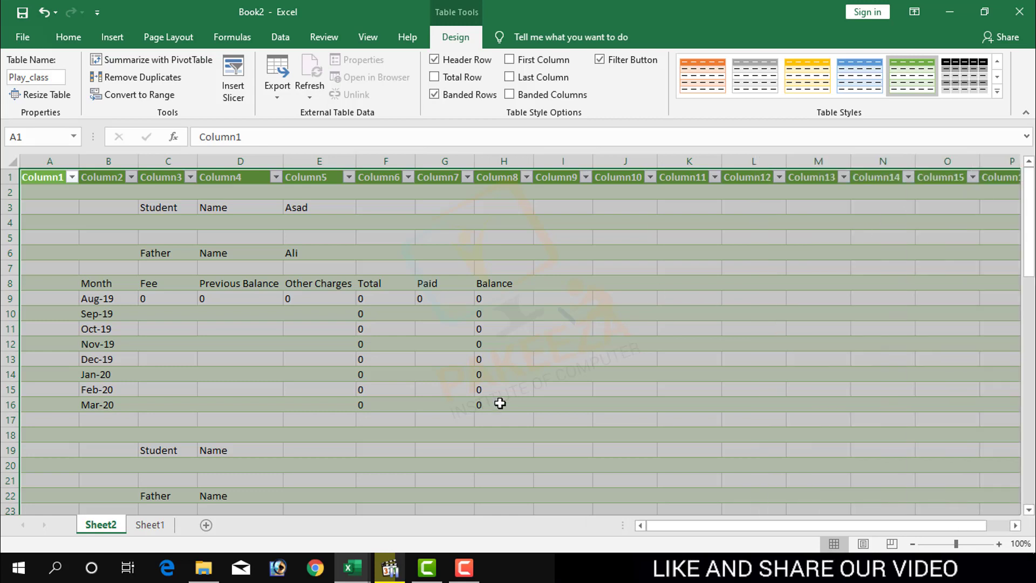
- Check the connections list of the workbook in Queries & Connections again and close it
left_click(463, 568)
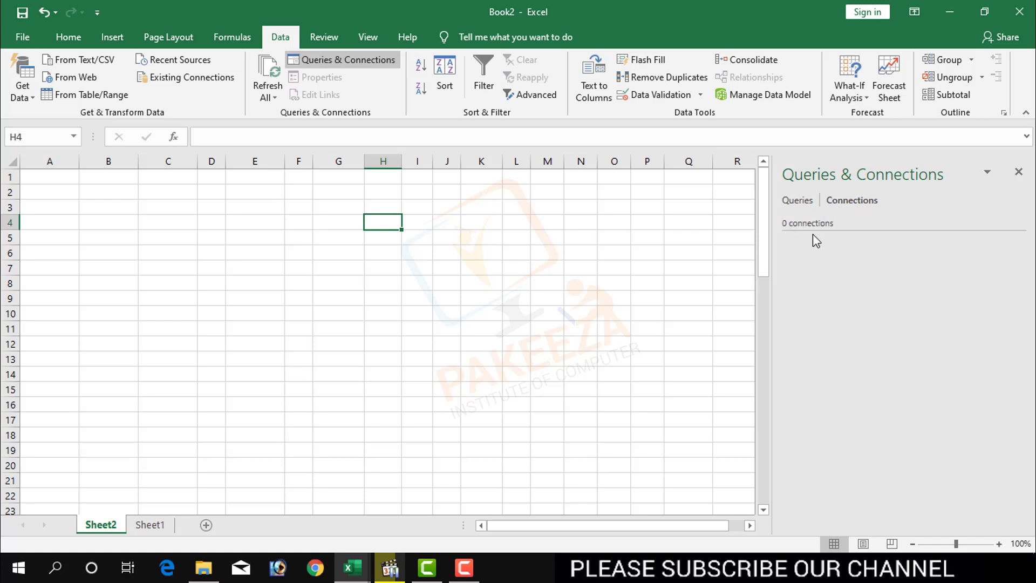
left_click(1019, 171)
left_click(627, 234)
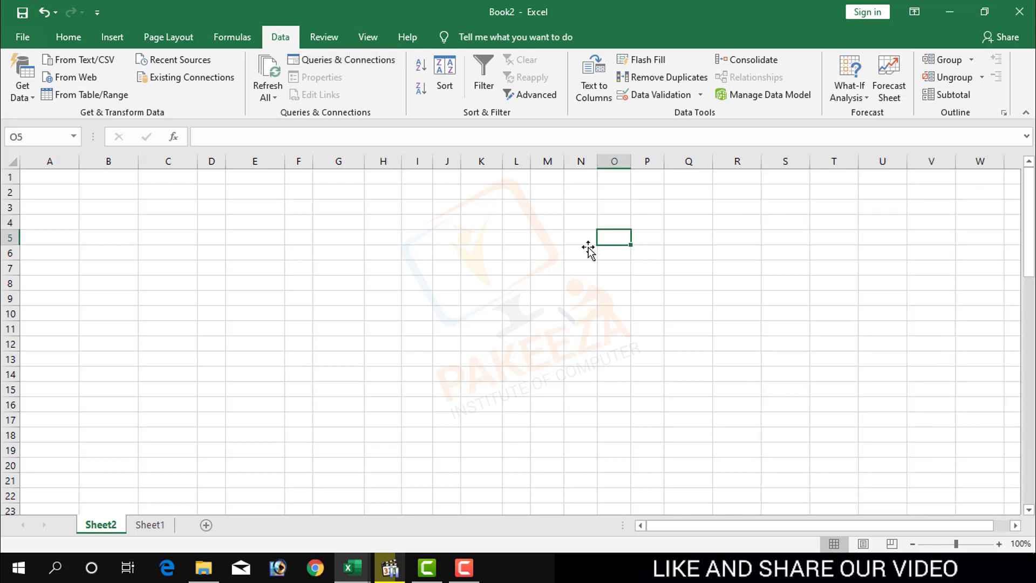
left_click(347, 59)
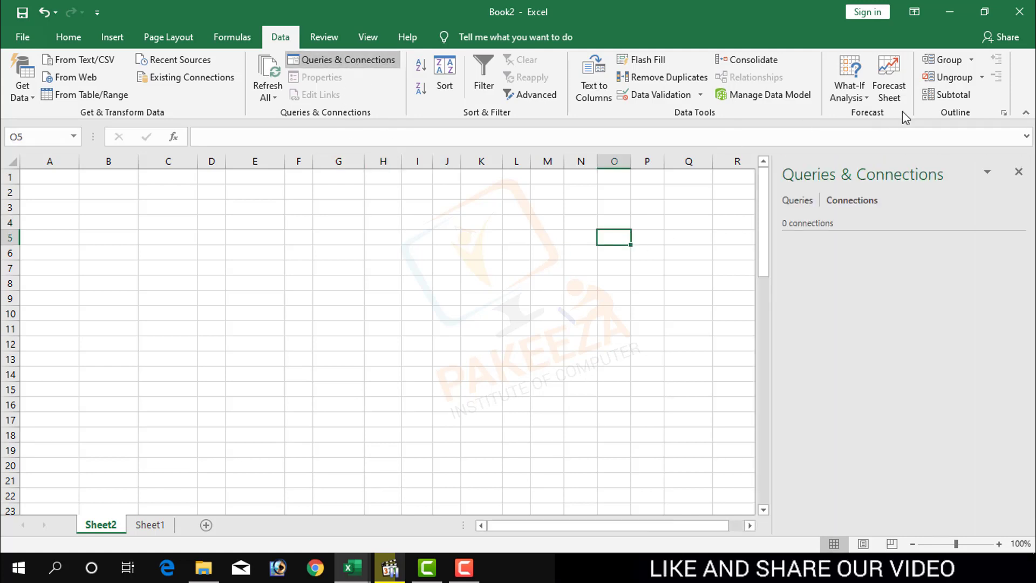
left_click(1018, 171)
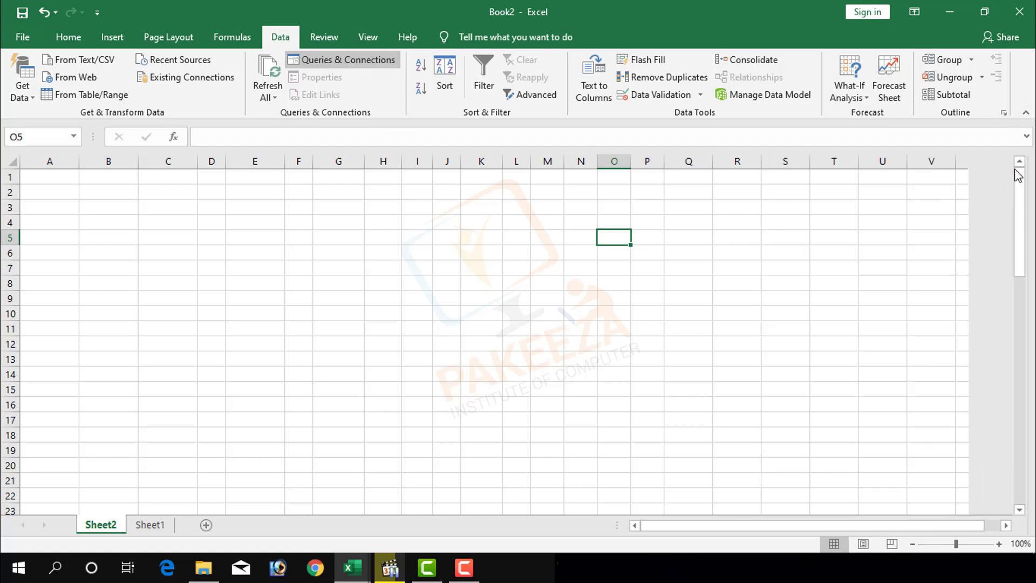
- Browse beyond the existing connections to the Allied School System folder and open the Students workbook as a data source
left_click(163, 83)
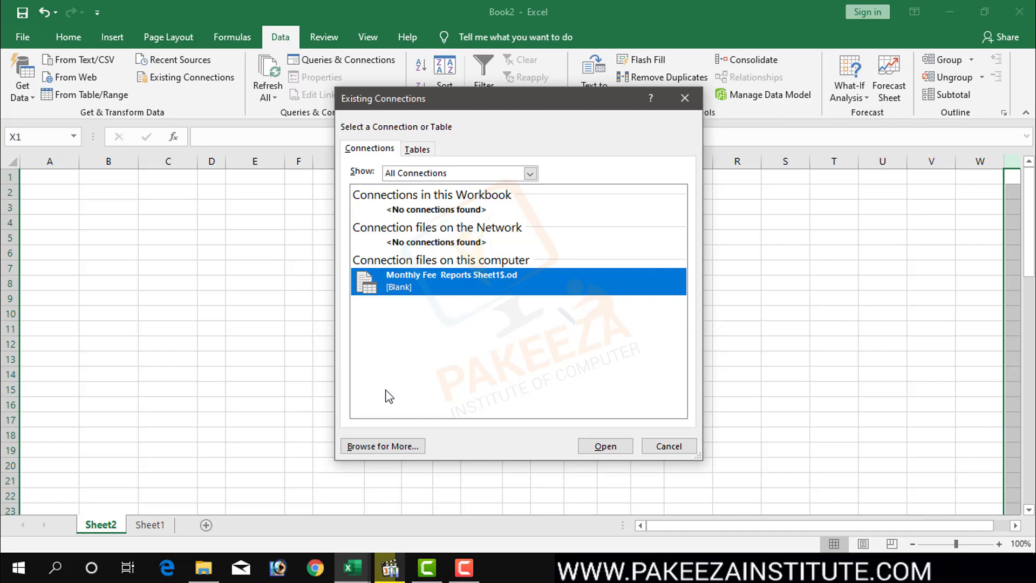
left_click(383, 445)
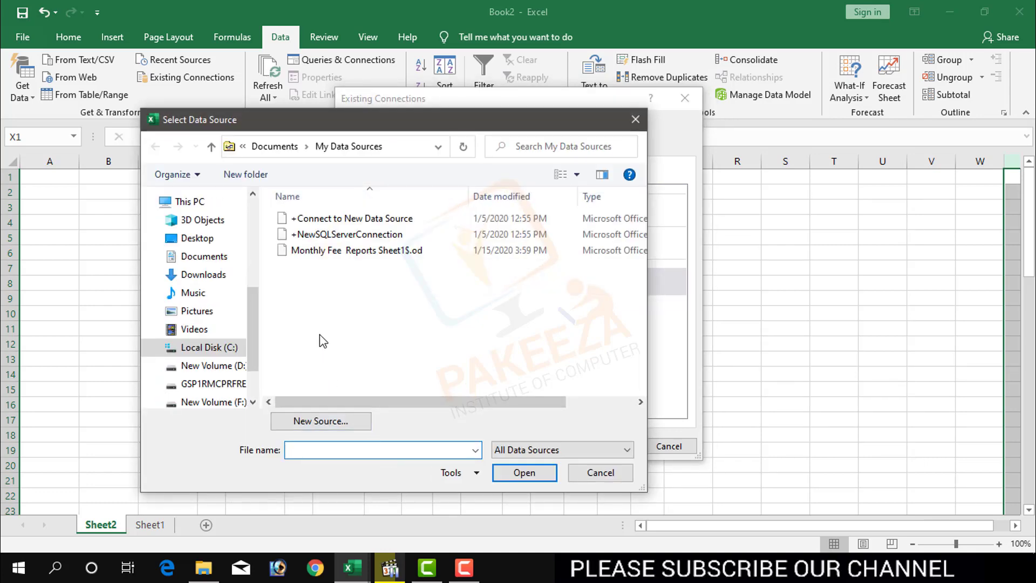
left_click(319, 335)
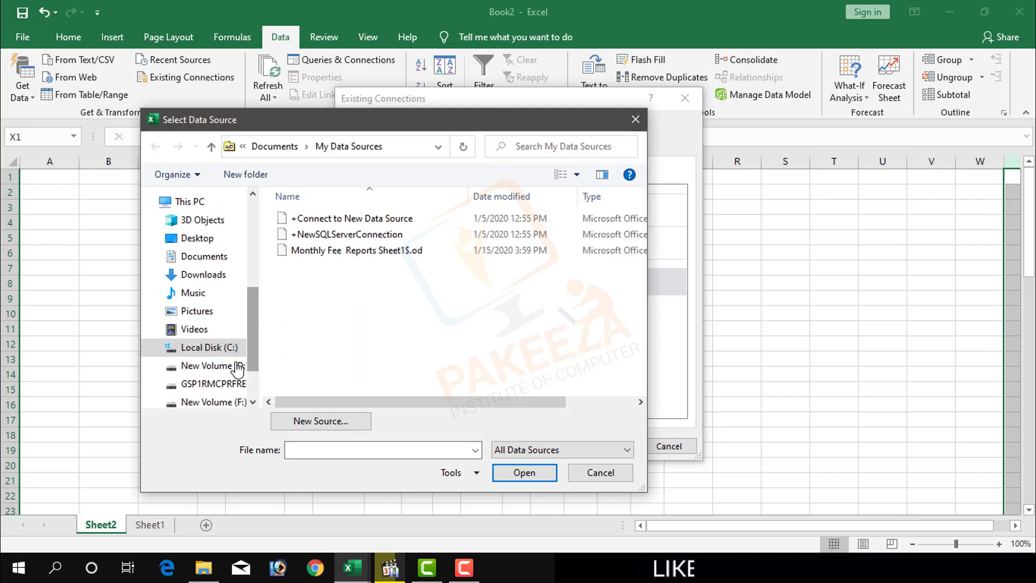
left_click(231, 386)
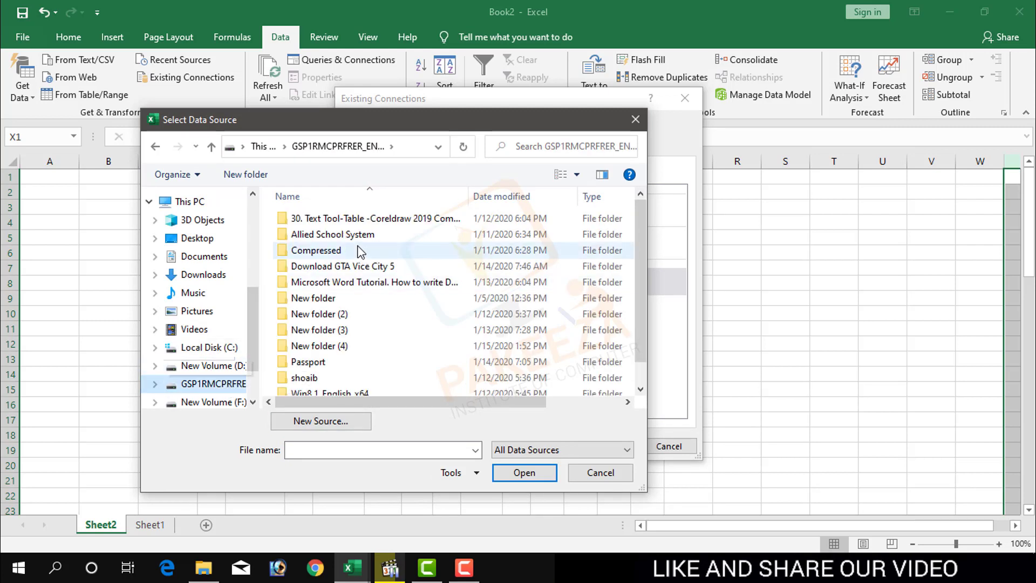
double_click(324, 236)
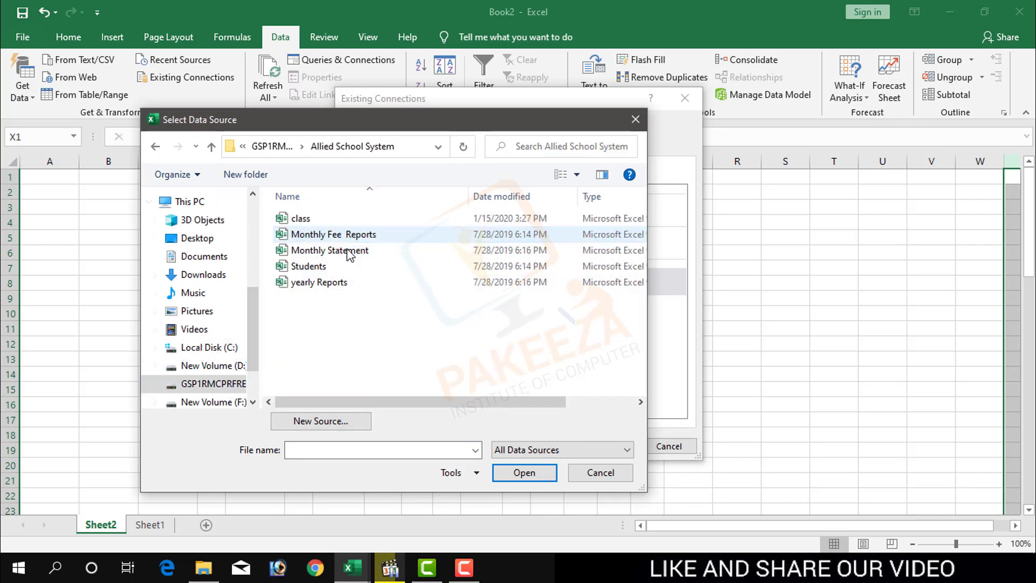
left_click(307, 268)
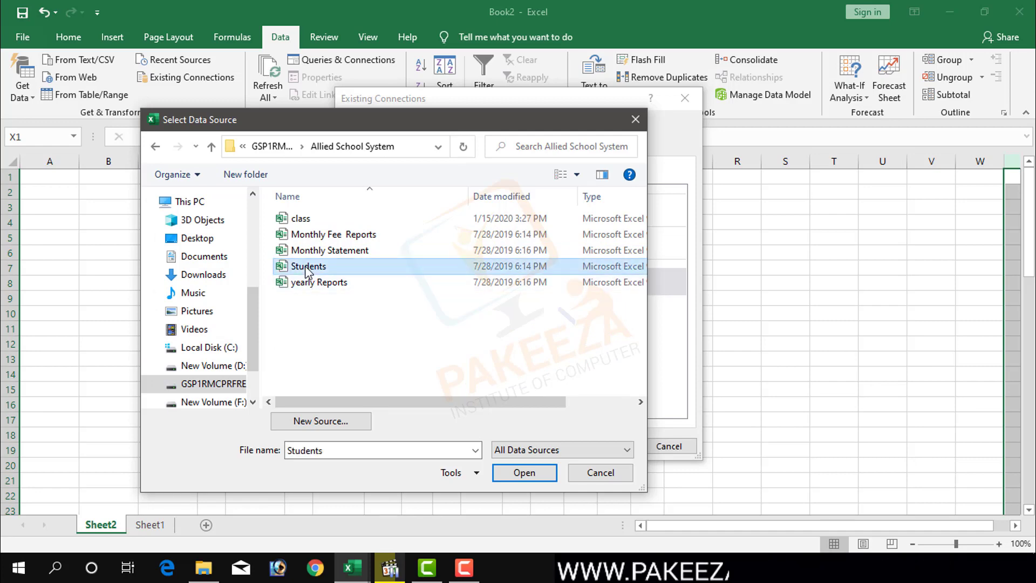
left_click(529, 475)
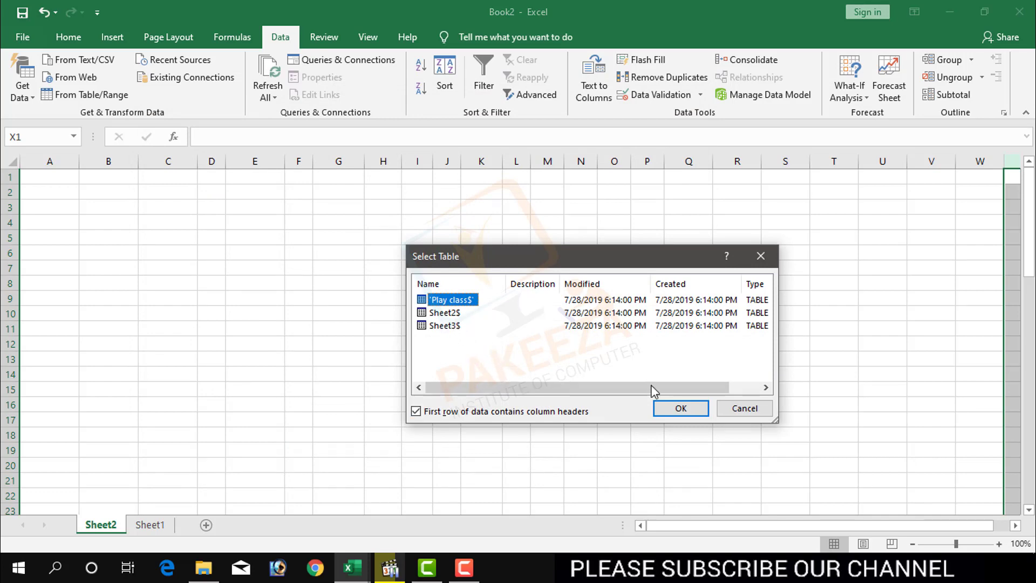
- Import the Play class$ table, with its first row as column headers, as a table in the existing worksheet at cell X1
left_click(672, 411)
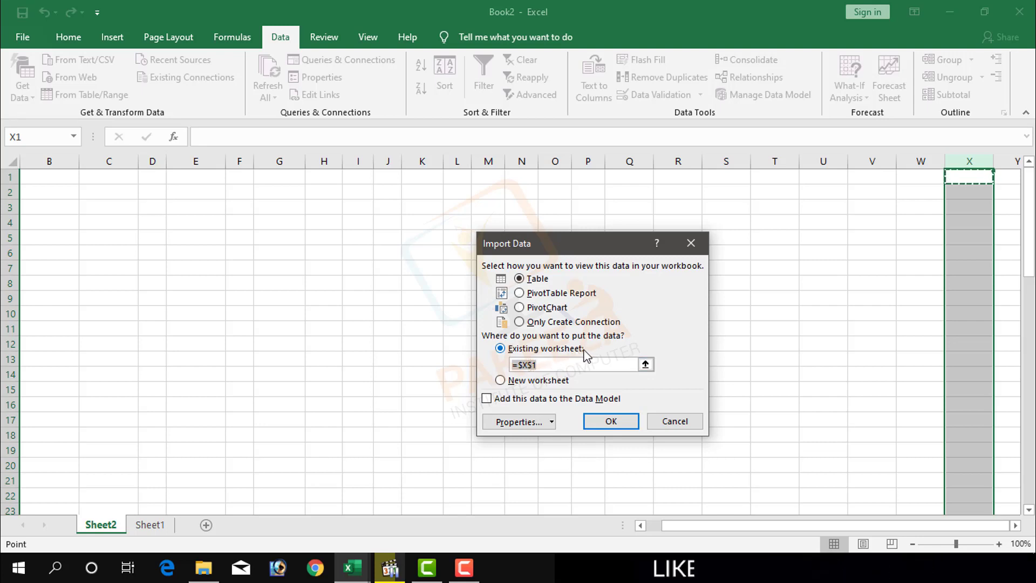
left_click(645, 365)
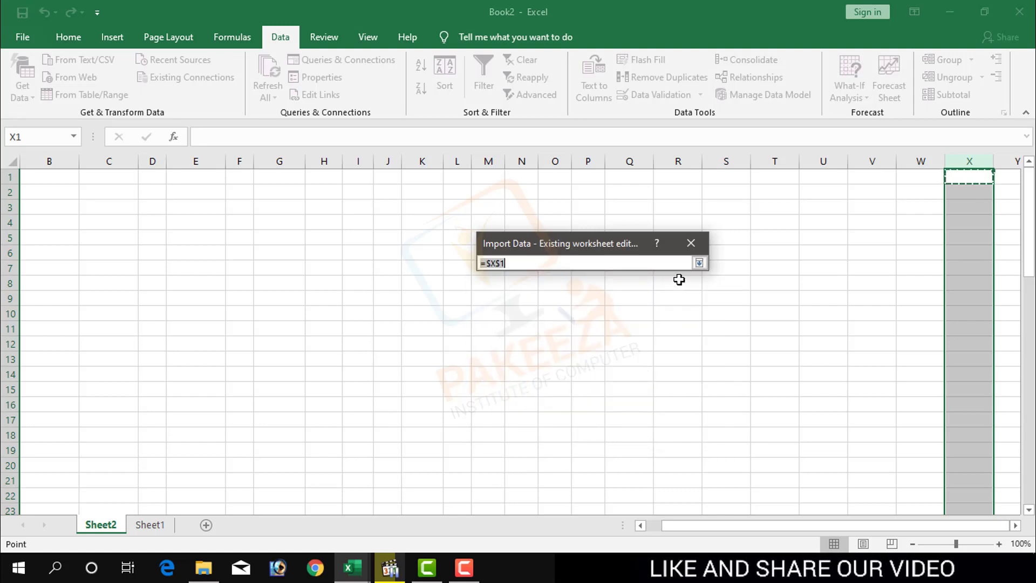
left_click(699, 263)
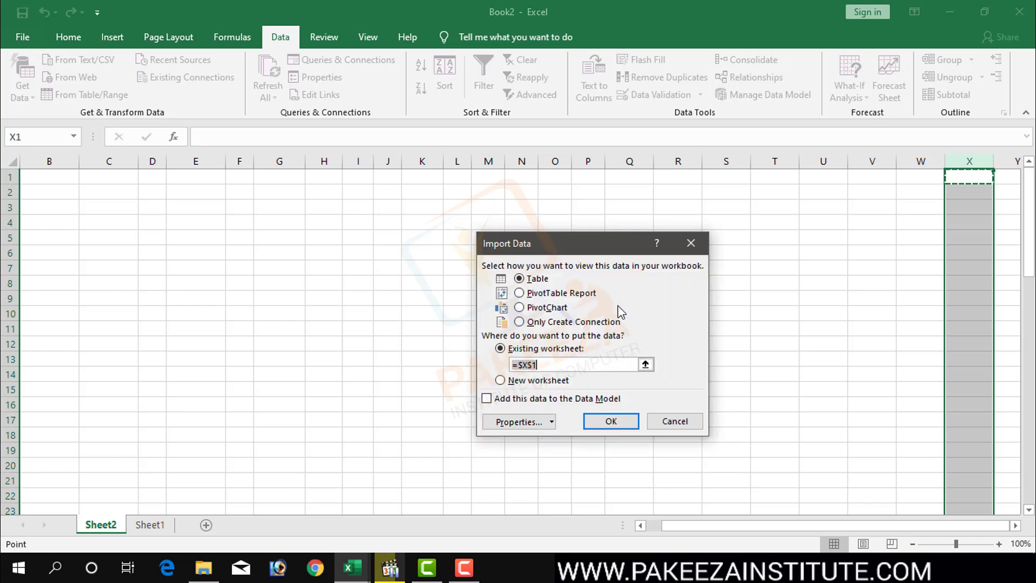
left_click(599, 425)
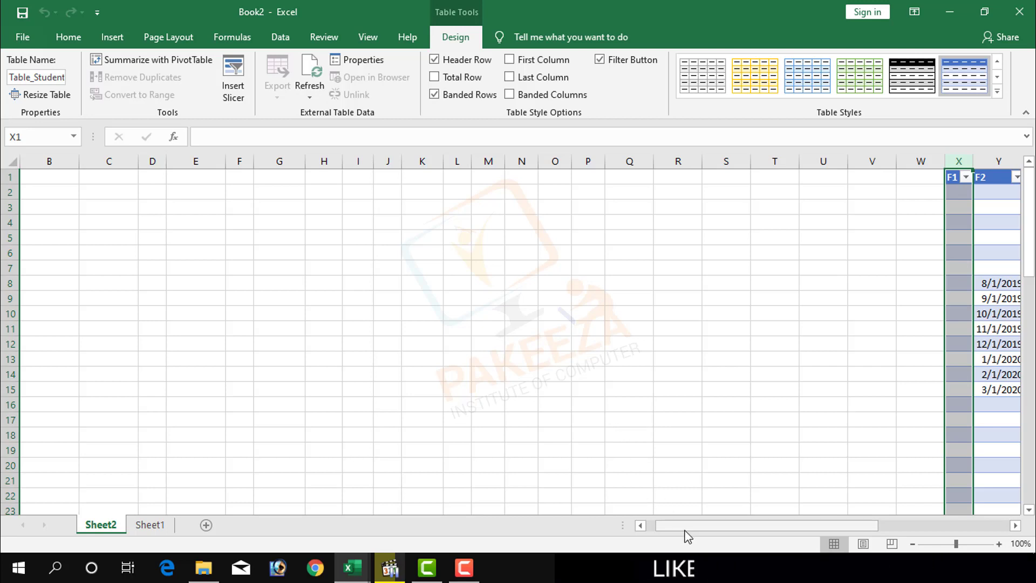
- Look over the imported table and check the workbook's connections list in Queries & Connections, closing it when done
left_click_drag(683, 524, 814, 524)
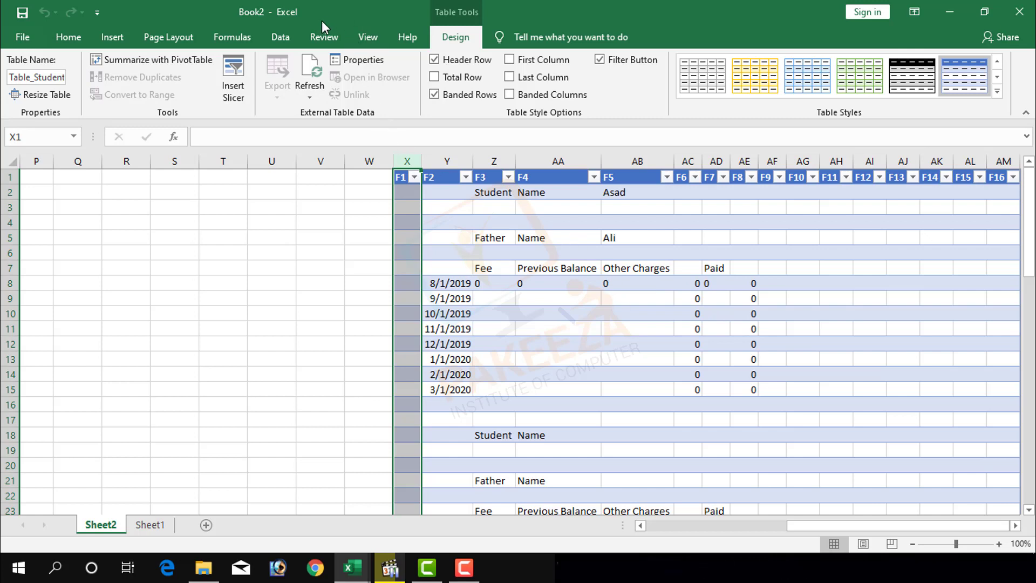
left_click(275, 38)
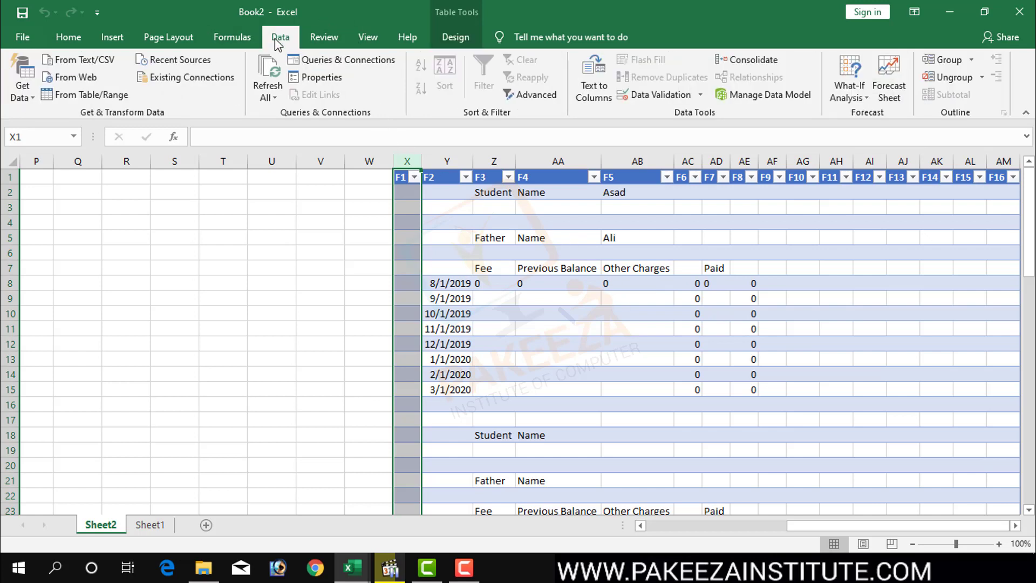
left_click(323, 62)
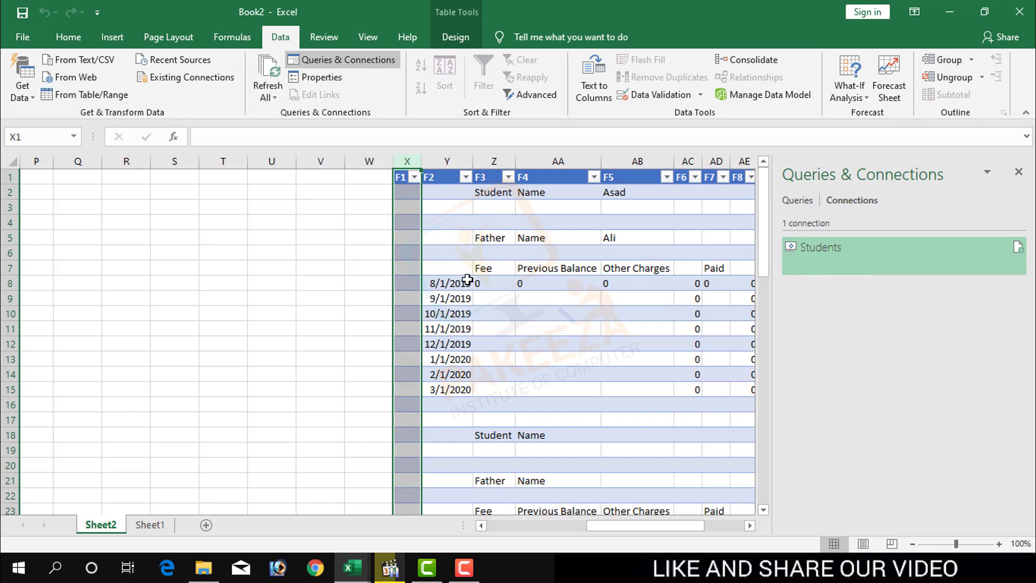
left_click(370, 299)
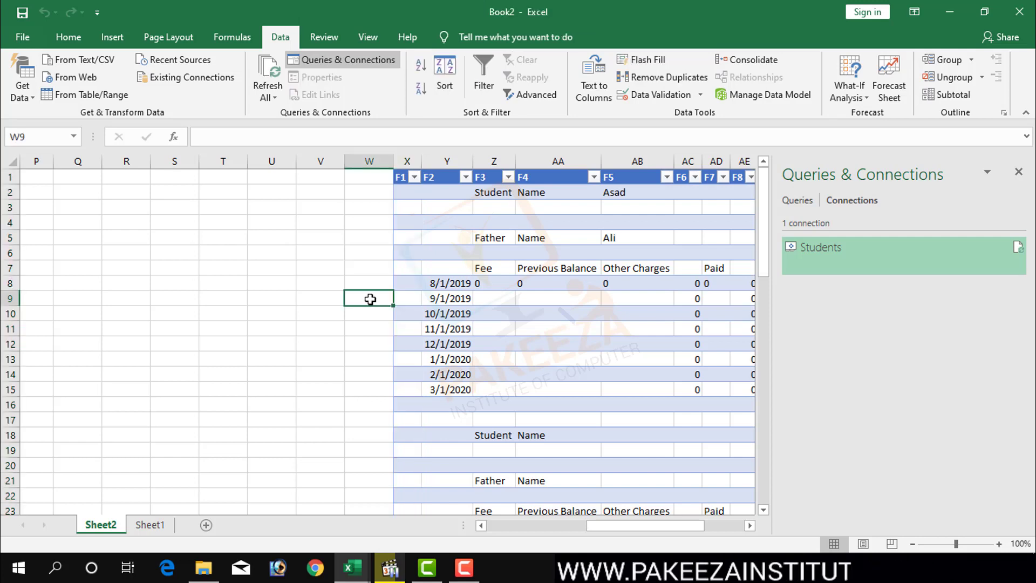
left_click(1017, 174)
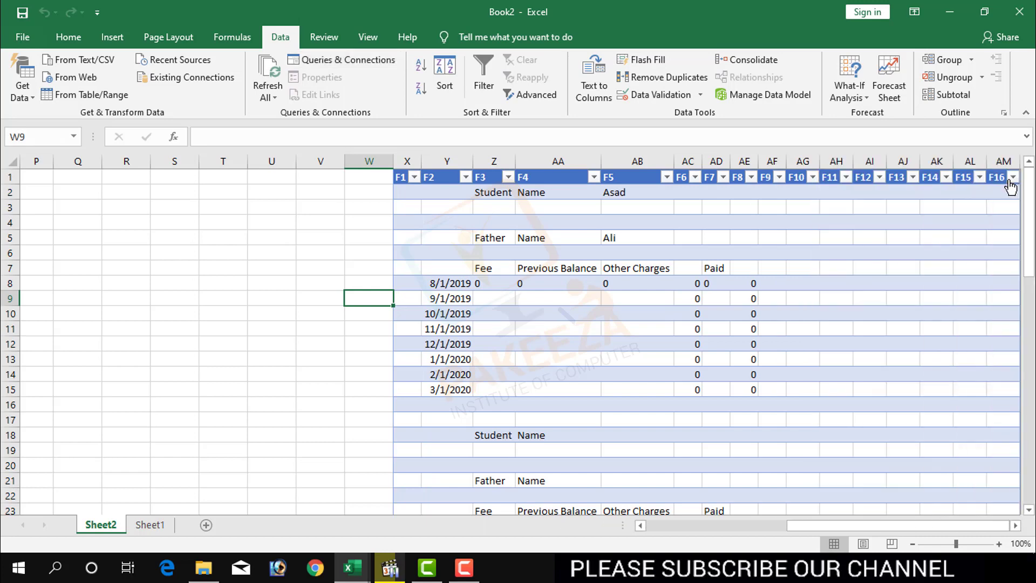
- Delete the Students connection from the workbook through Queries & Connections and confirm its removal
left_click(365, 64)
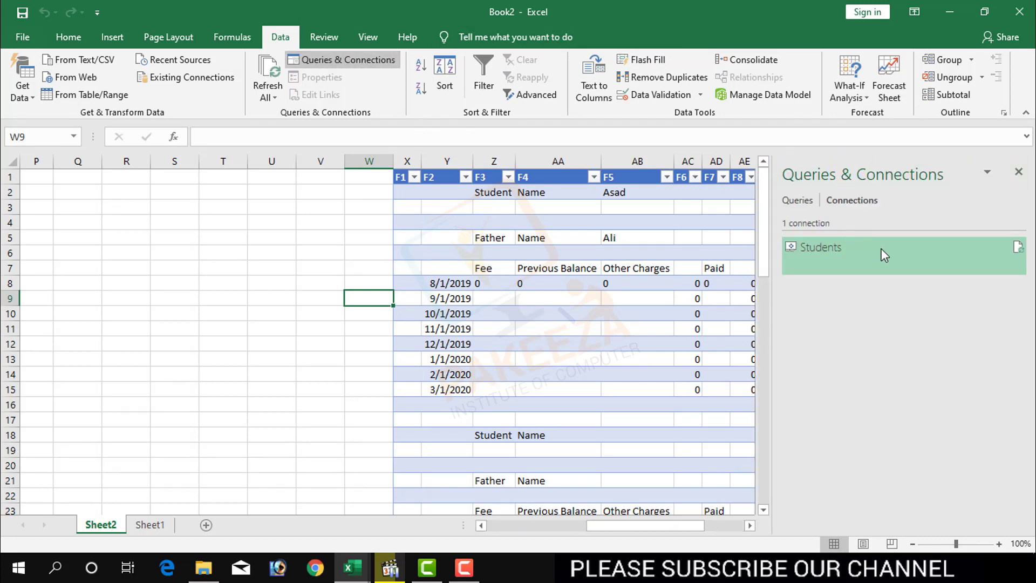
right_click(938, 255)
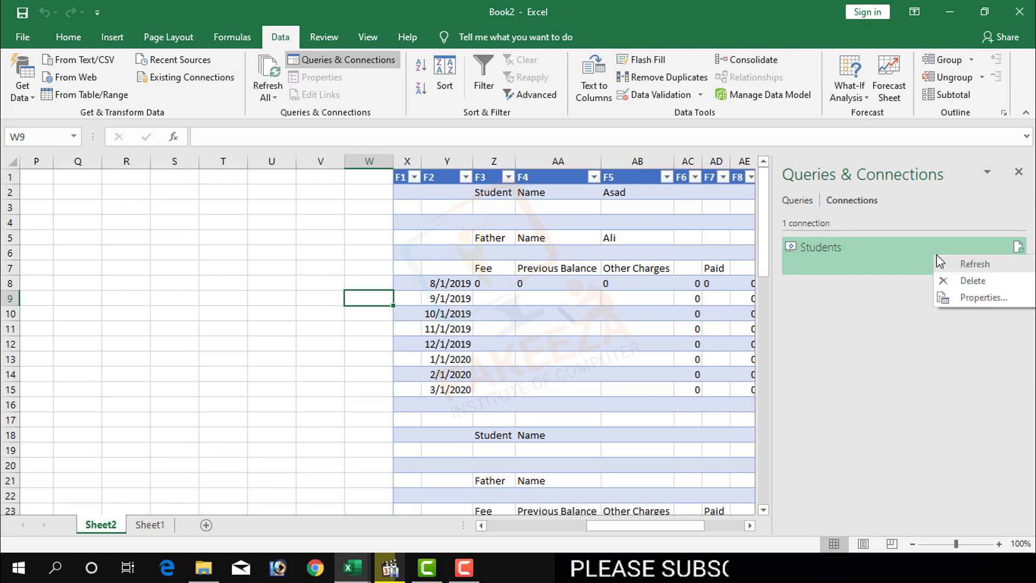
left_click(964, 284)
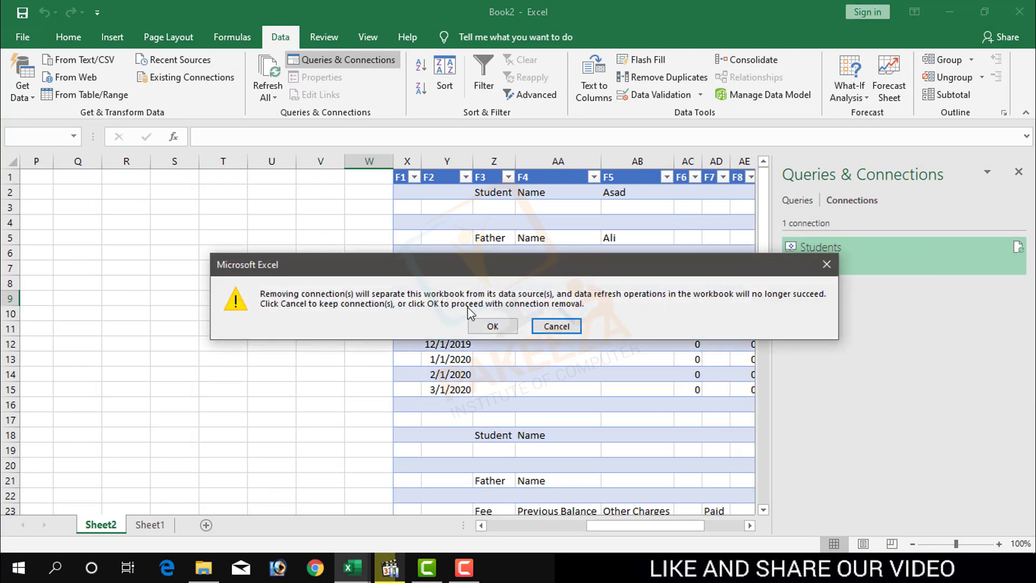
left_click(480, 331)
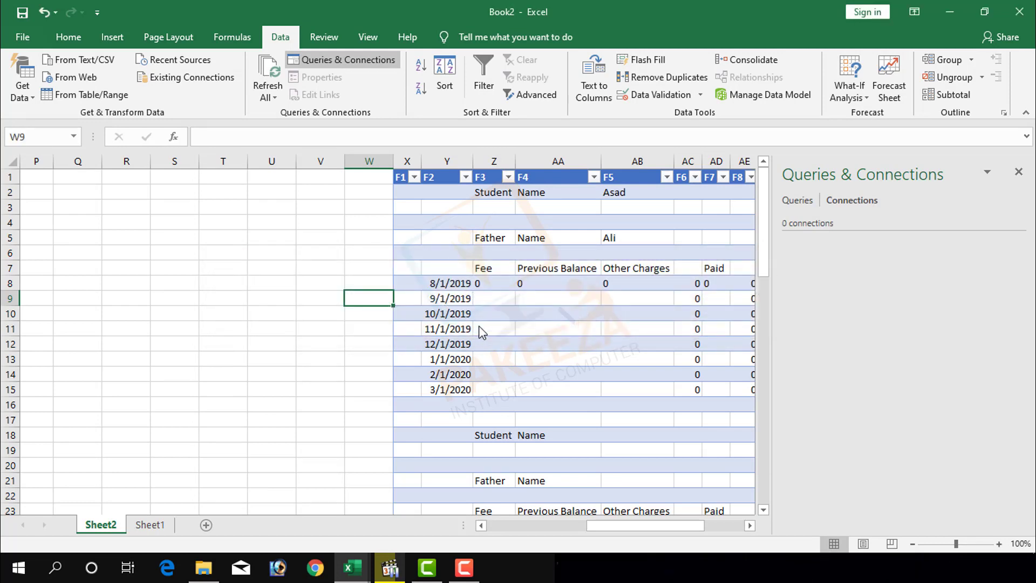
left_click(299, 298)
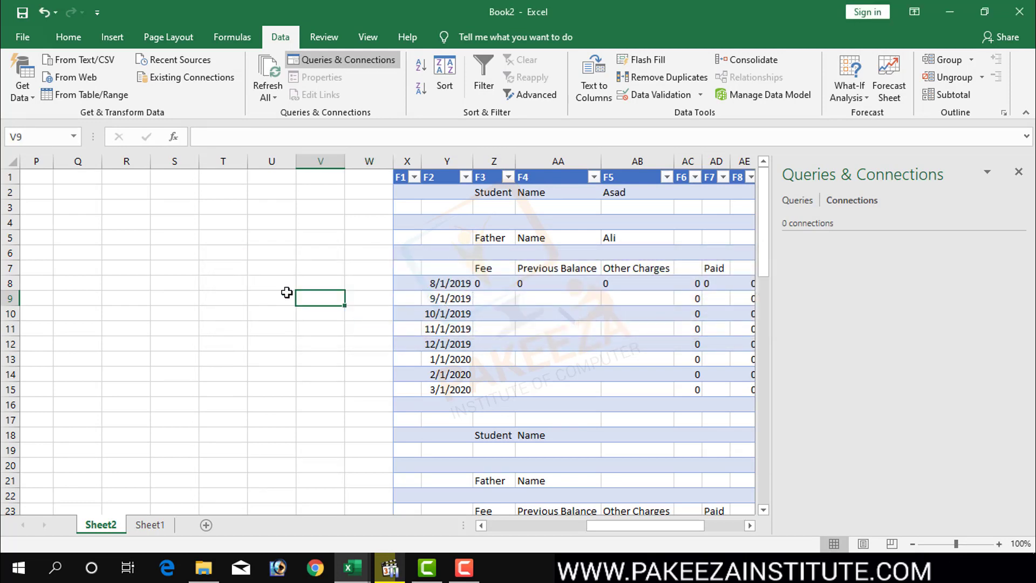
left_click(281, 288)
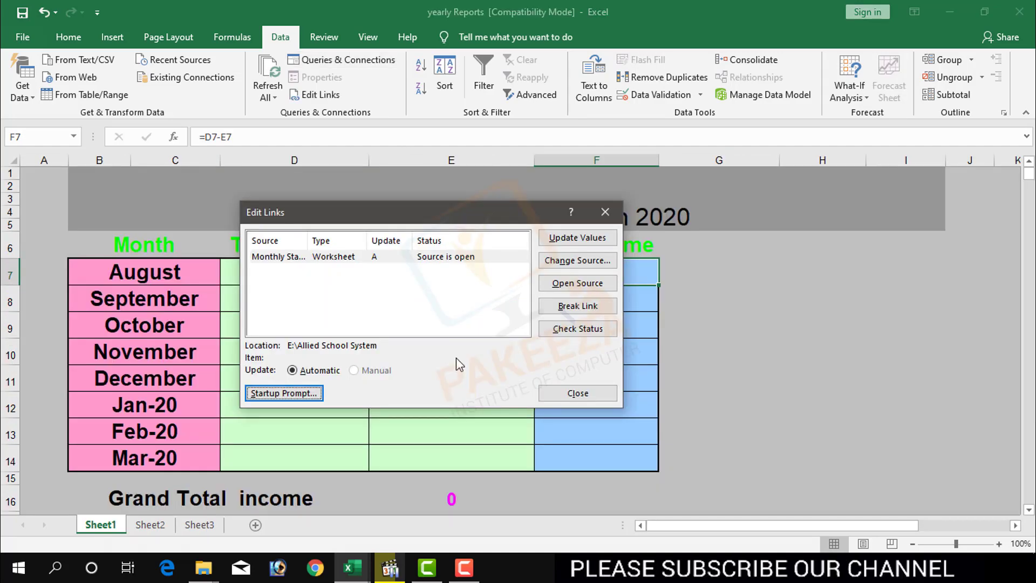
- Close the list of external links in the yearly Reports workbook
left_click(604, 213)
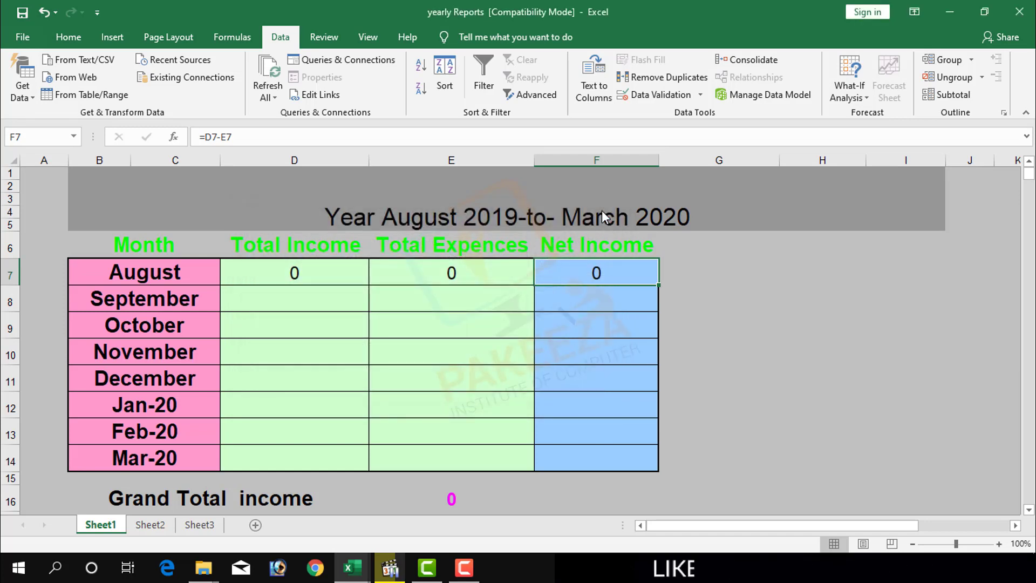